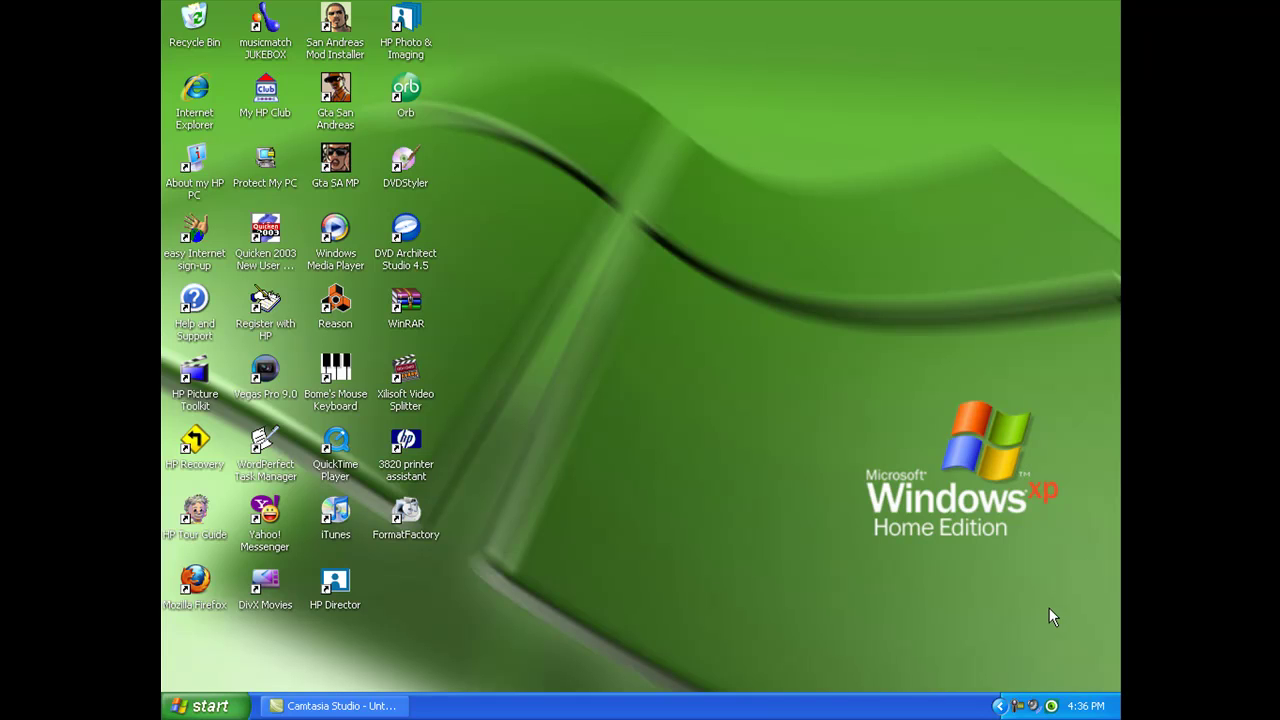
Step: Restore the empty untitled Camtasia Studio project window from the taskbar
{"action": "left_click", "coordinate": [361, 700]}
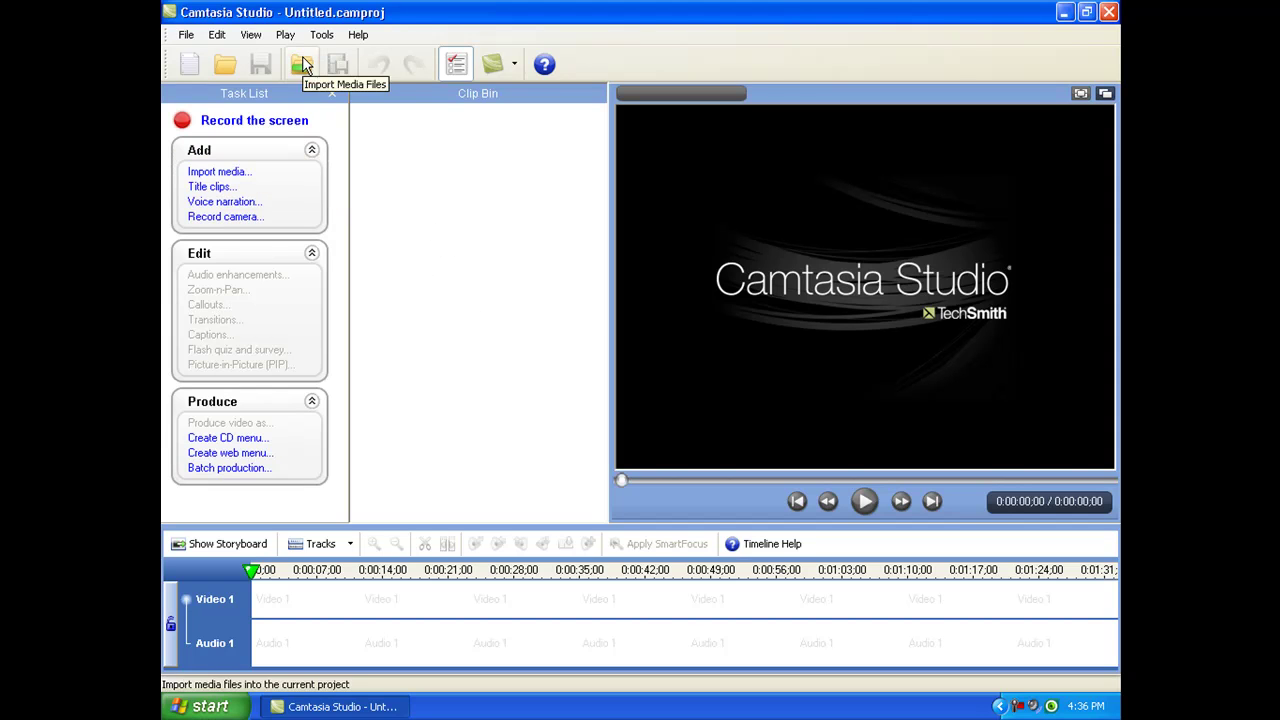
Step: Import block.avi from My Documents/My Videos into the clip bin
{"action": "left_click", "coordinate": [220, 172]}
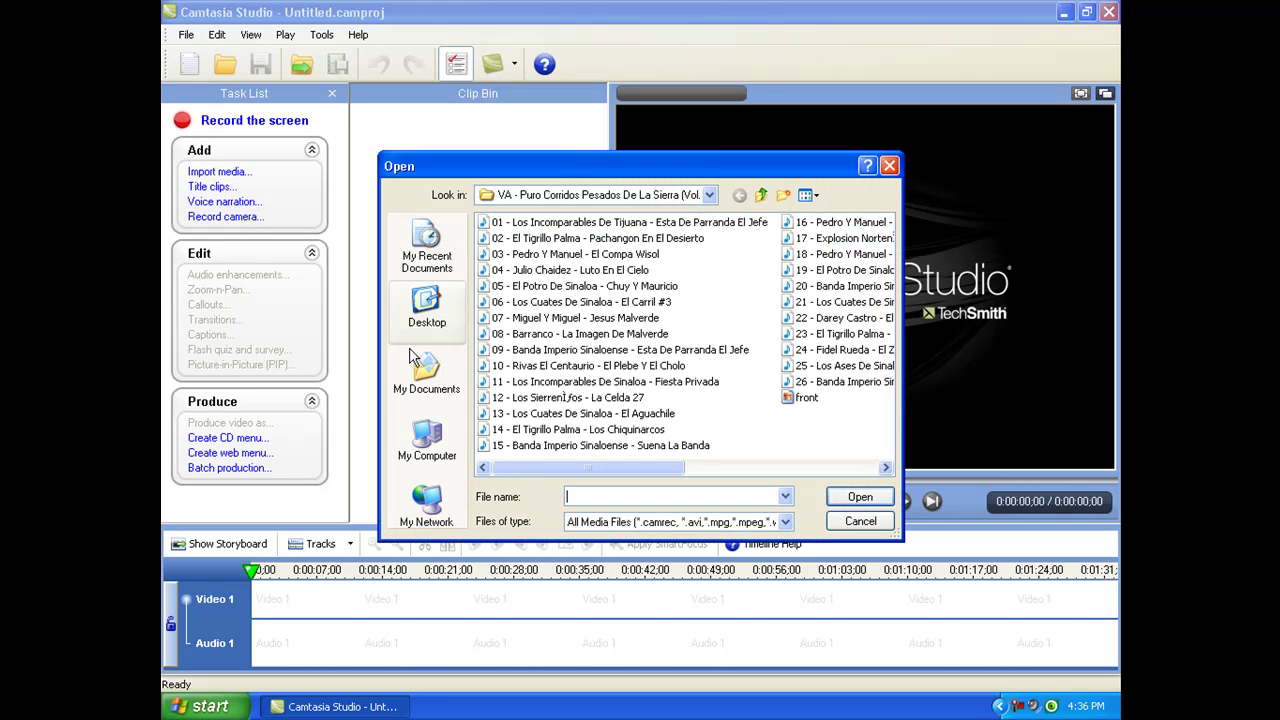
{"action": "left_click", "coordinate": [428, 375]}
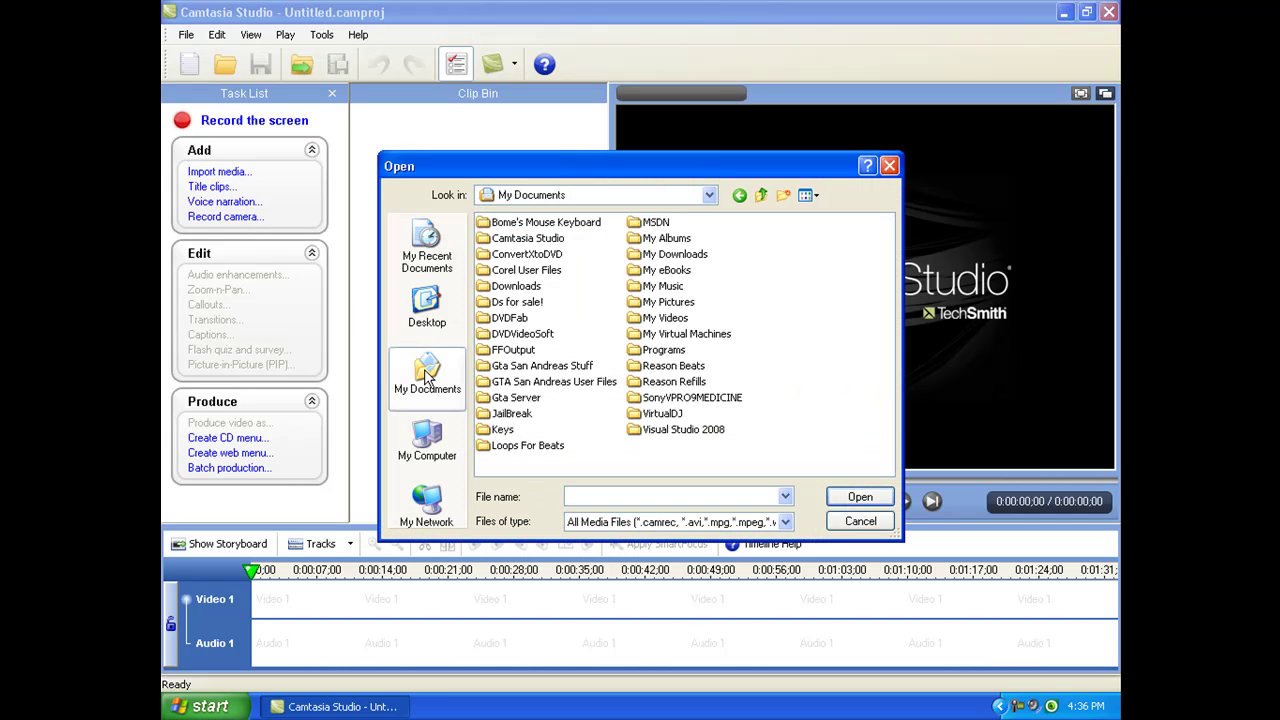
{"action": "double_click", "coordinate": [667, 317]}
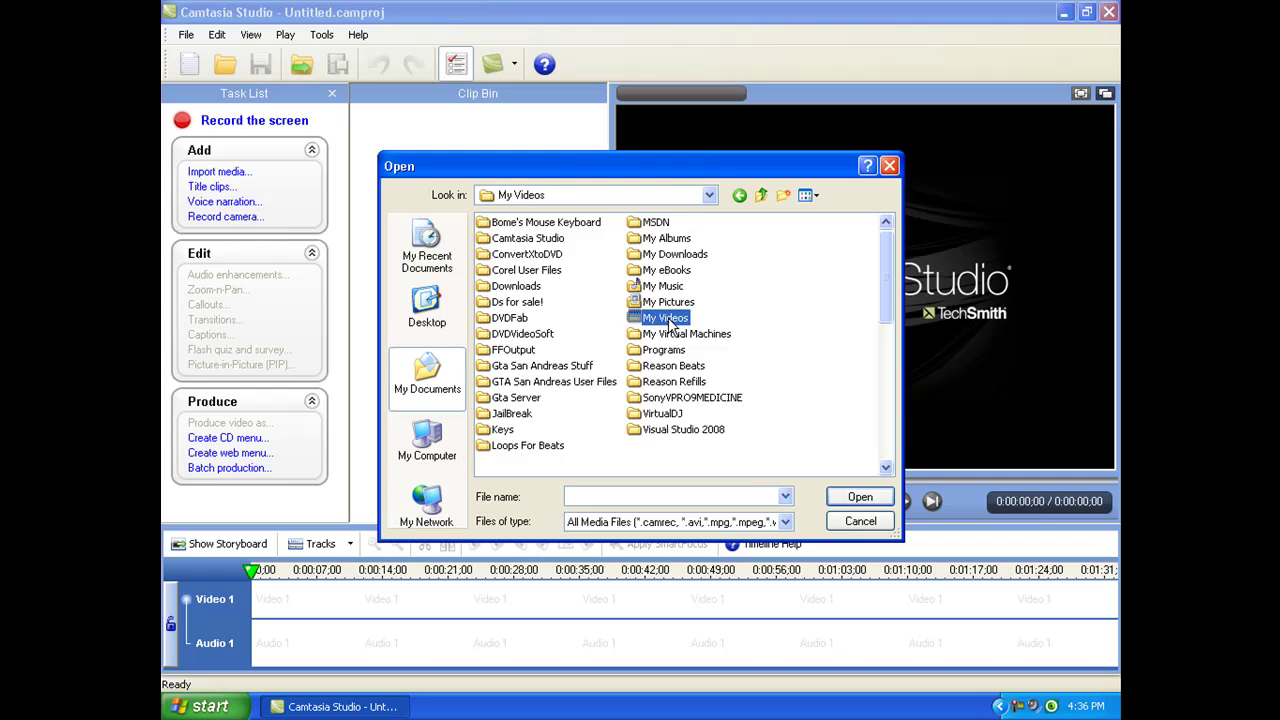
{"action": "left_click", "coordinate": [420, 372]}
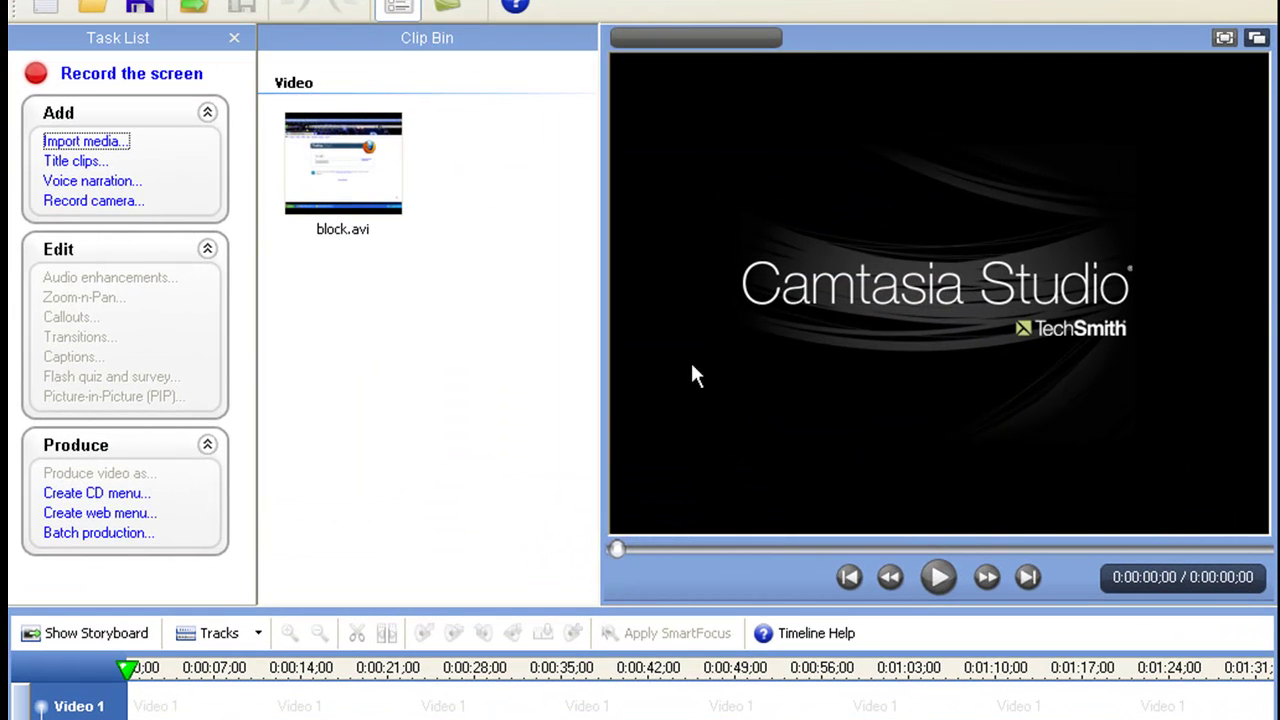
Step: Drag block.avi from the Clip Bin onto the video timeline track
{"action": "mouse_move", "coordinate": [371, 189]}
{"action": "left_mouse_down"}
{"action": "mouse_move", "coordinate": [345, 479]}
{"action": "mouse_move", "coordinate": [350, 712]}
{"action": "left_mouse_up"}
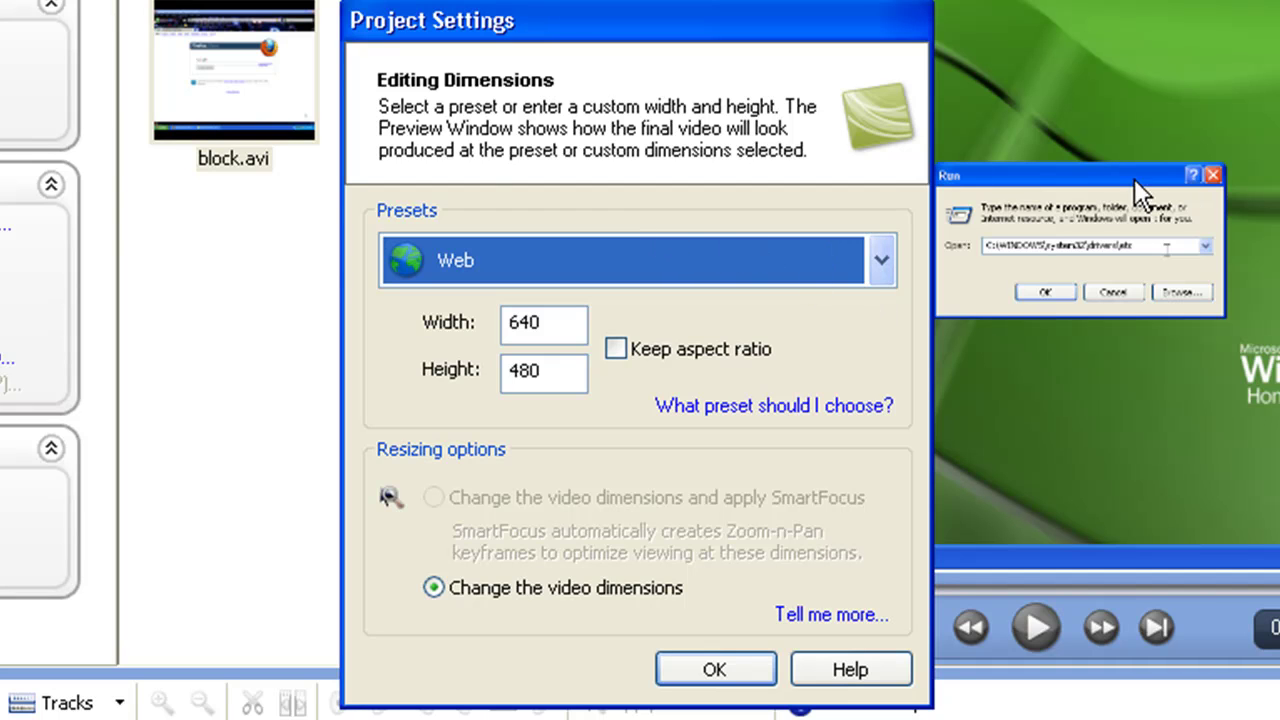
Step: Choose the HD (1280 x 720) editing dimensions preset and confirm
{"action": "left_click", "coordinate": [880, 262]}
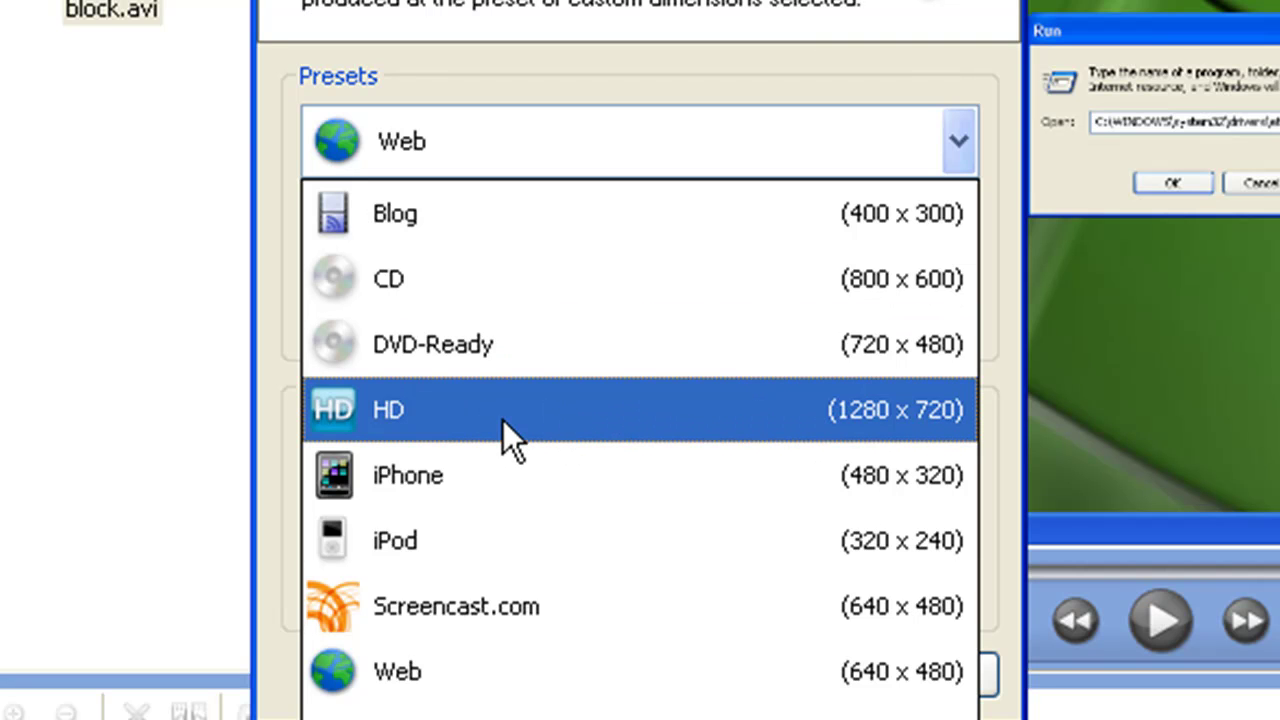
{"action": "left_click", "coordinate": [510, 437]}
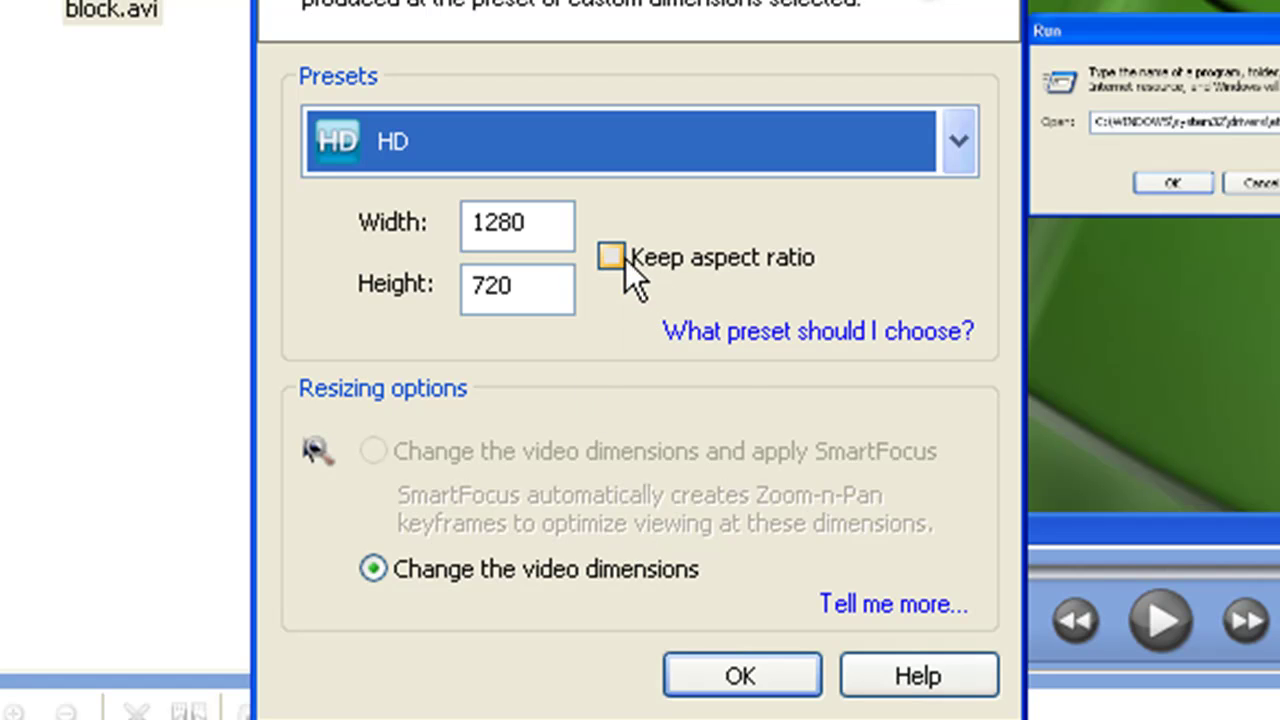
{"action": "left_click", "coordinate": [738, 678]}
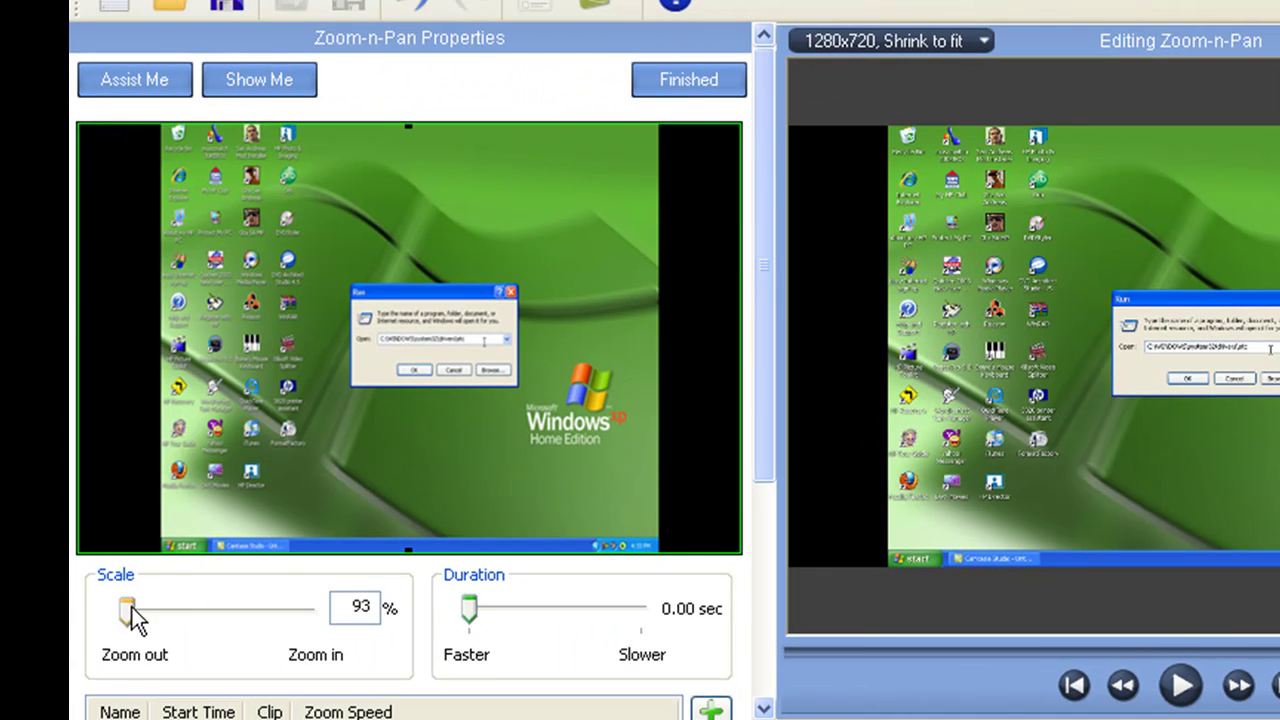
Step: Raise the zoom scale and frame the zoom rectangle over the Run dialog, then finish
{"action": "left_click_drag", "start_coordinate": [131, 613], "coordinate": [222, 607]}
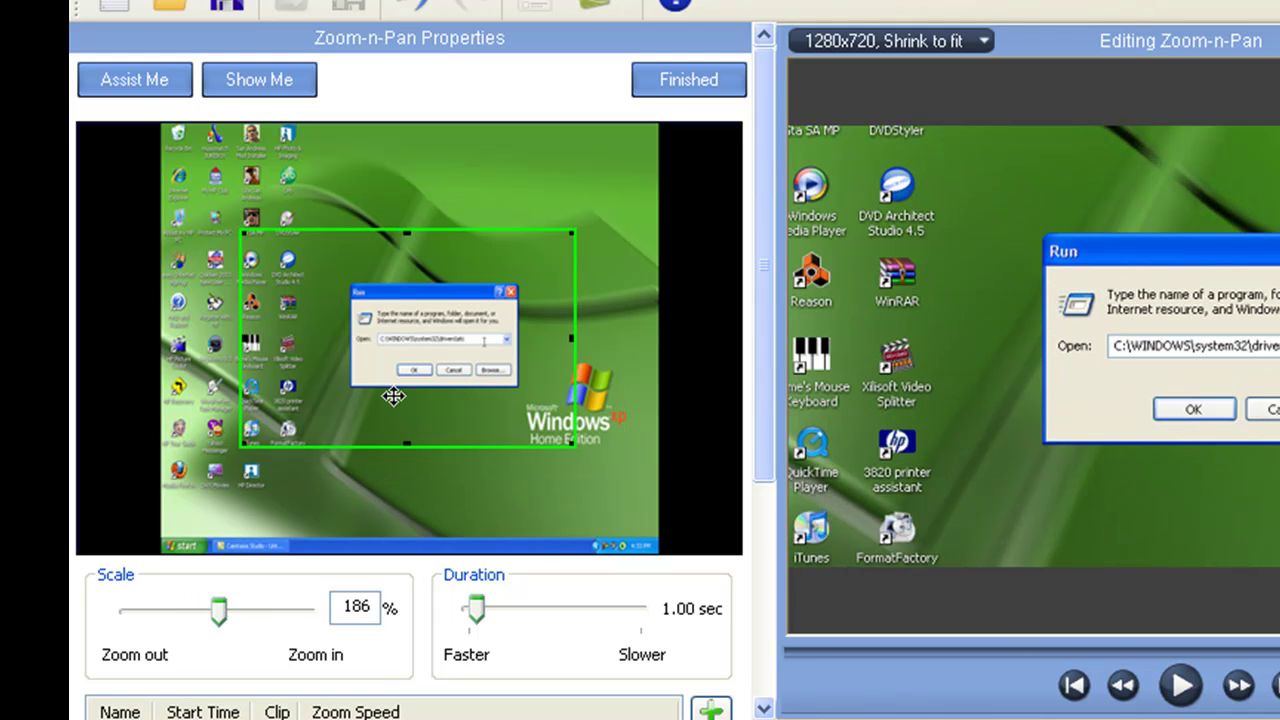
{"action": "mouse_move", "coordinate": [391, 395]}
{"action": "left_mouse_down"}
{"action": "mouse_move", "coordinate": [344, 337]}
{"action": "mouse_move", "coordinate": [297, 457]}
{"action": "left_mouse_up"}
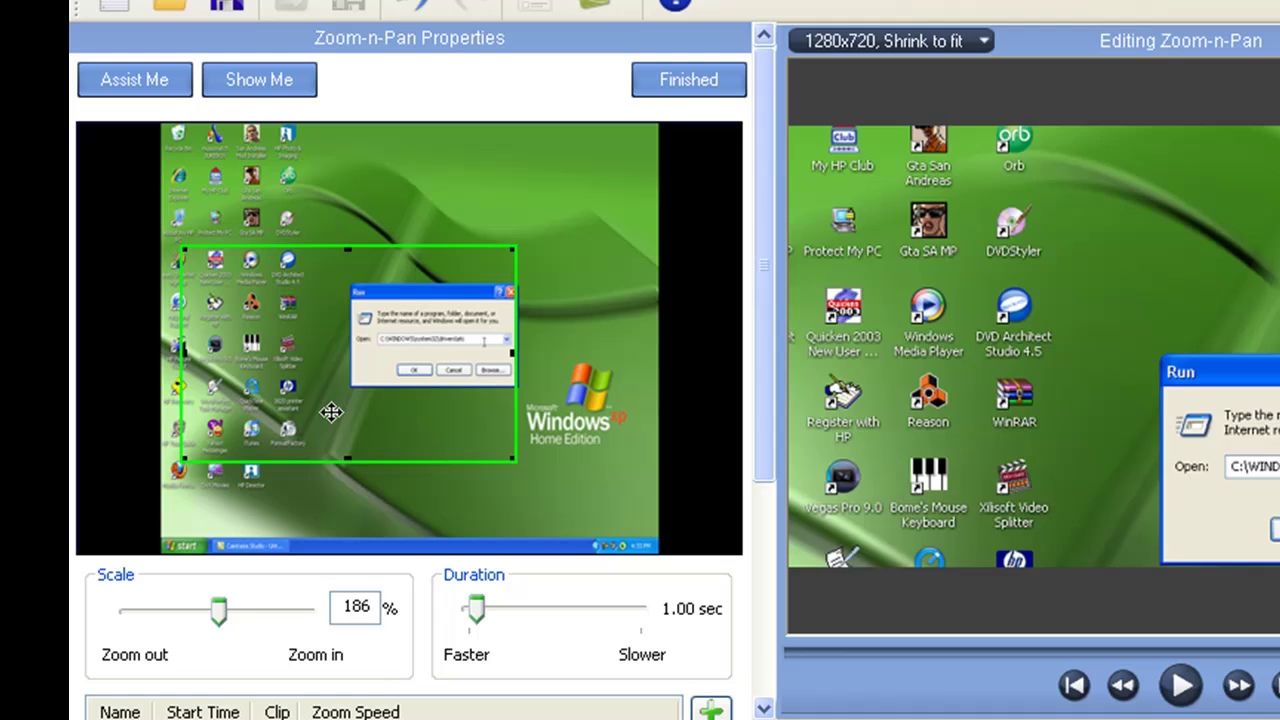
{"action": "mouse_move", "coordinate": [396, 488]}
{"action": "left_mouse_down"}
{"action": "mouse_move", "coordinate": [486, 486]}
{"action": "mouse_move", "coordinate": [546, 436]}
{"action": "left_mouse_up"}
{"action": "left_click", "coordinate": [685, 90]}
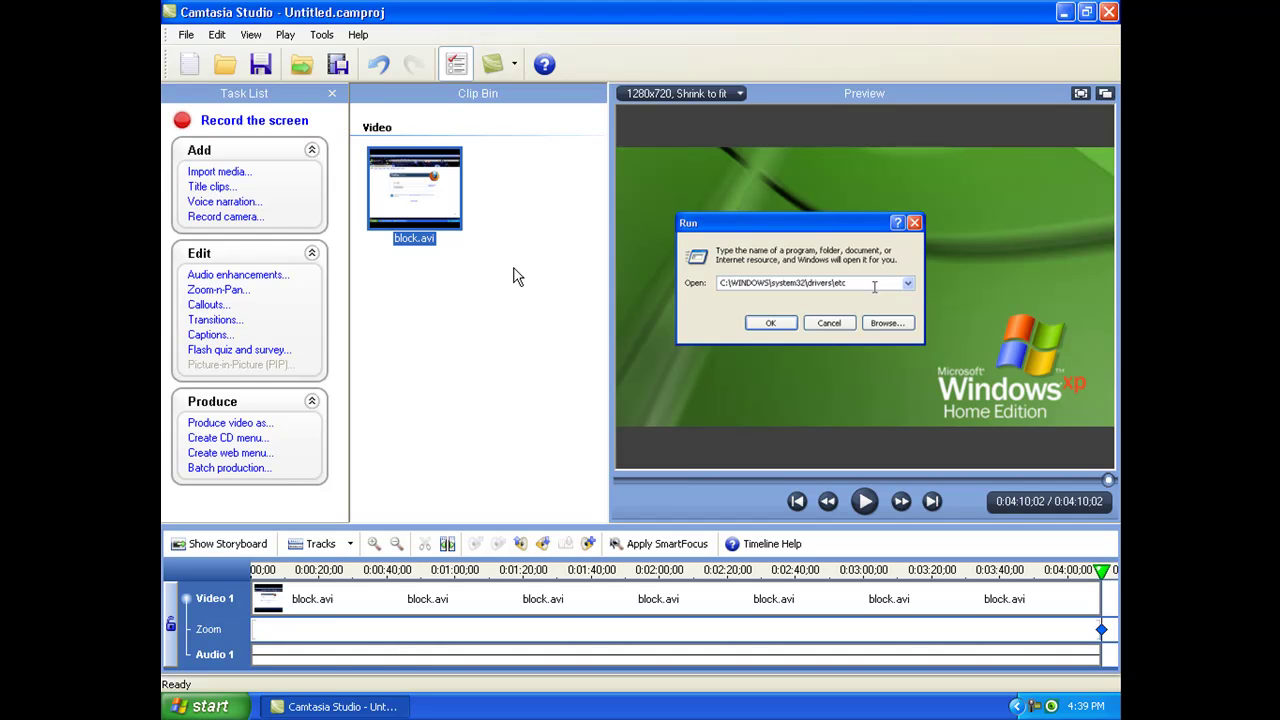
{"action": "left_click", "coordinate": [228, 423]}
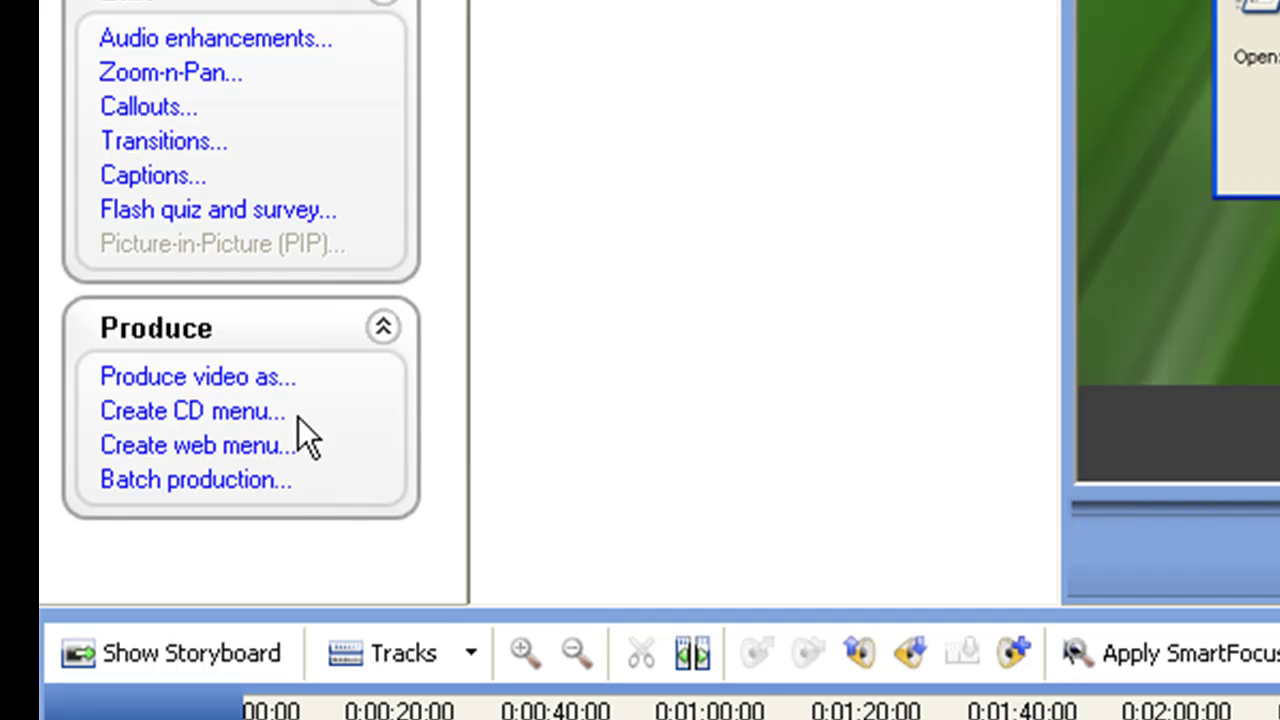
Step: Produce an HD 1280x720 MP4 with the default Untitled name and folder
{"action": "left_click", "coordinate": [265, 388]}
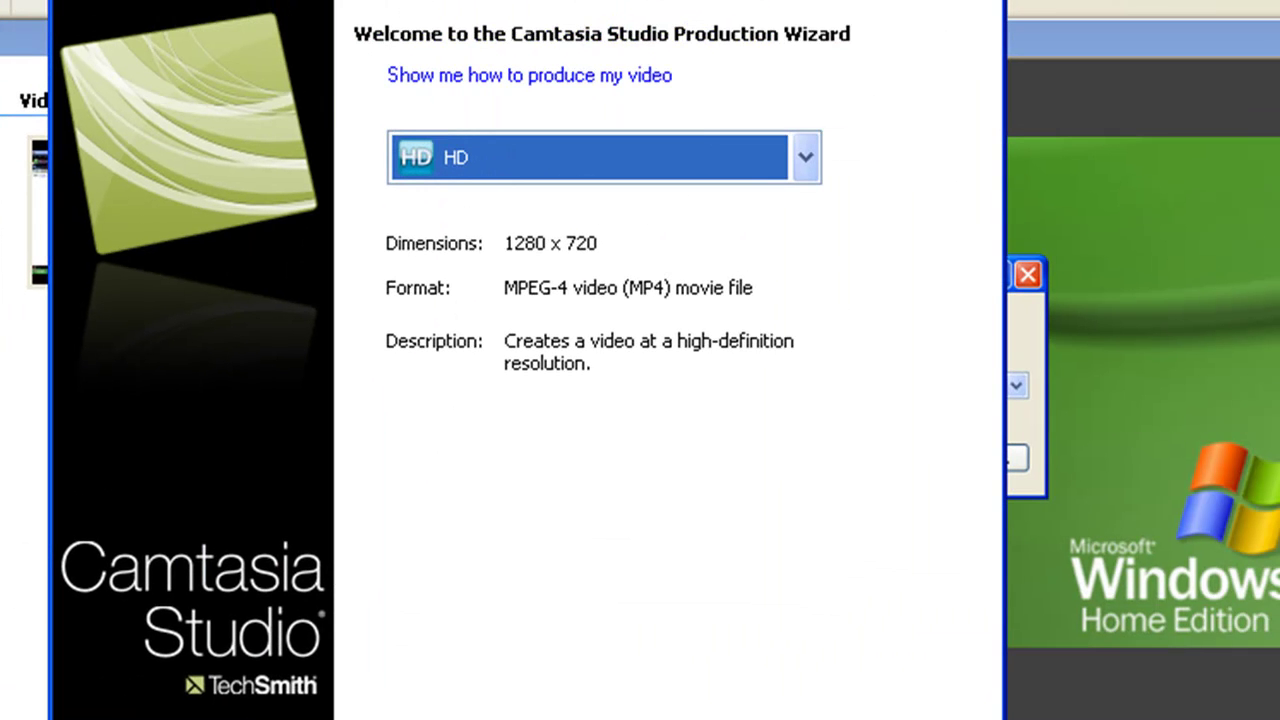
{"action": "left_click", "coordinate": [810, 160]}
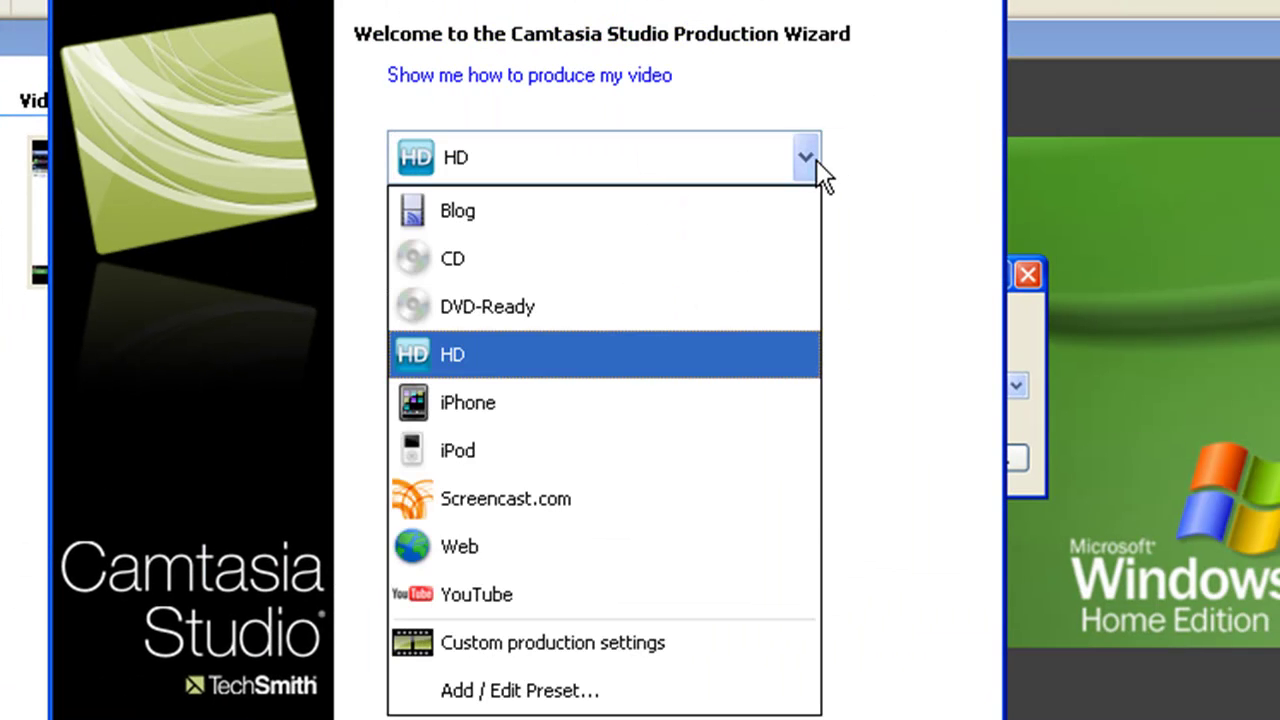
{"action": "left_click", "coordinate": [556, 362]}
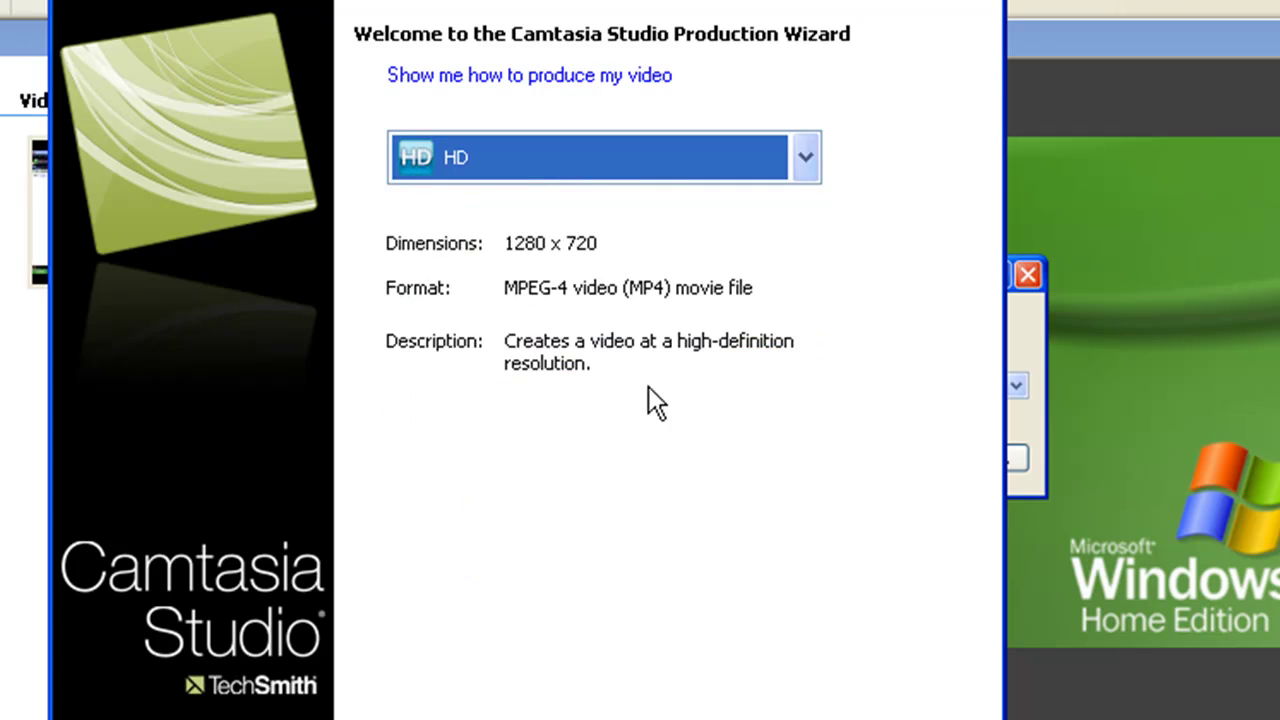
{"action": "key", "text": "Return"}
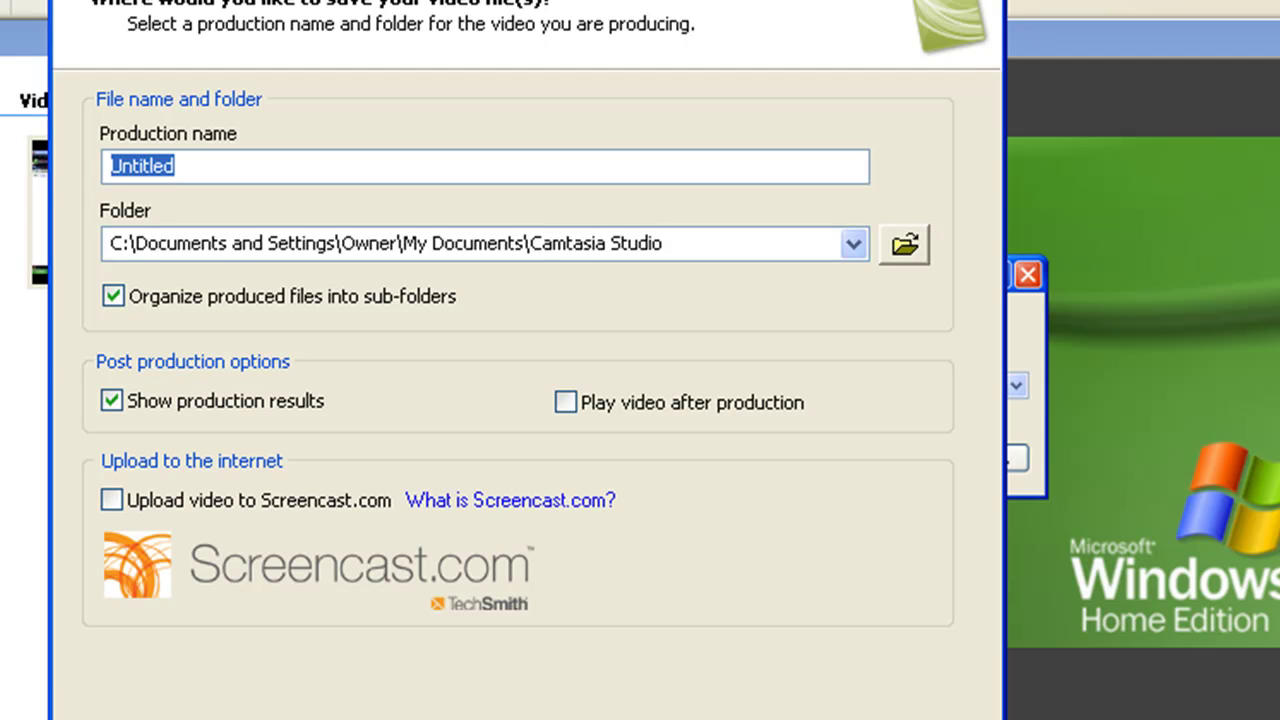
{"action": "key", "text": "Escape"}
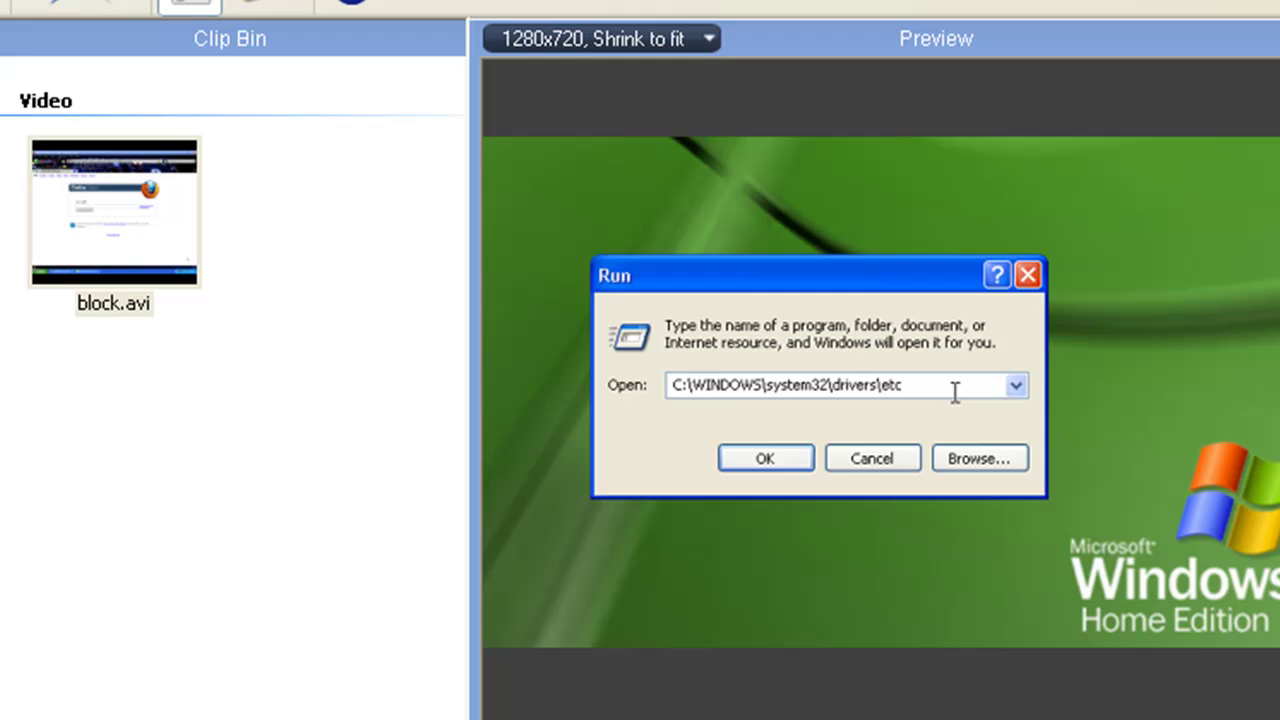